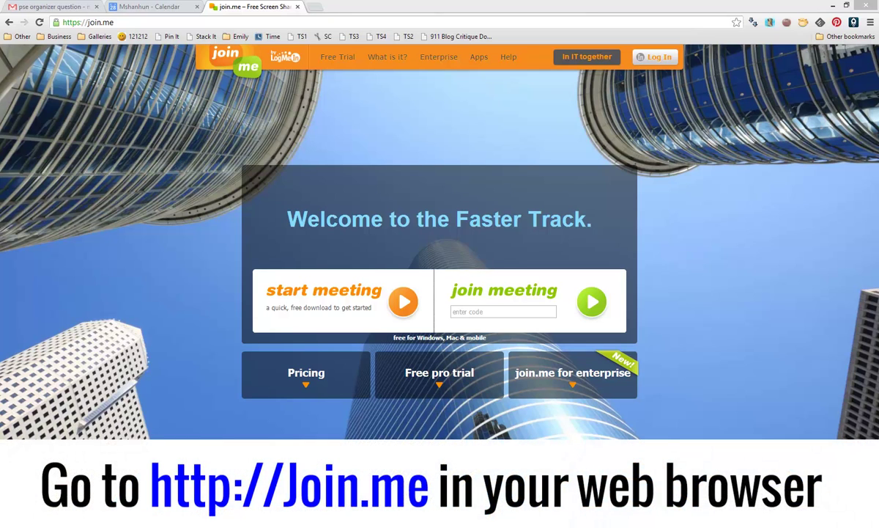
Start a new meeting and set the join.me download to open automatically when done.
click(404, 312)
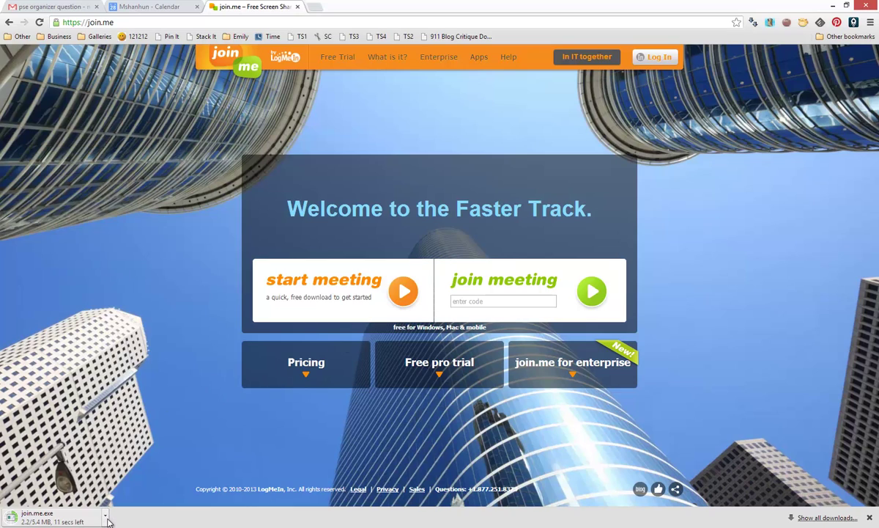
click(108, 520)
click(126, 412)
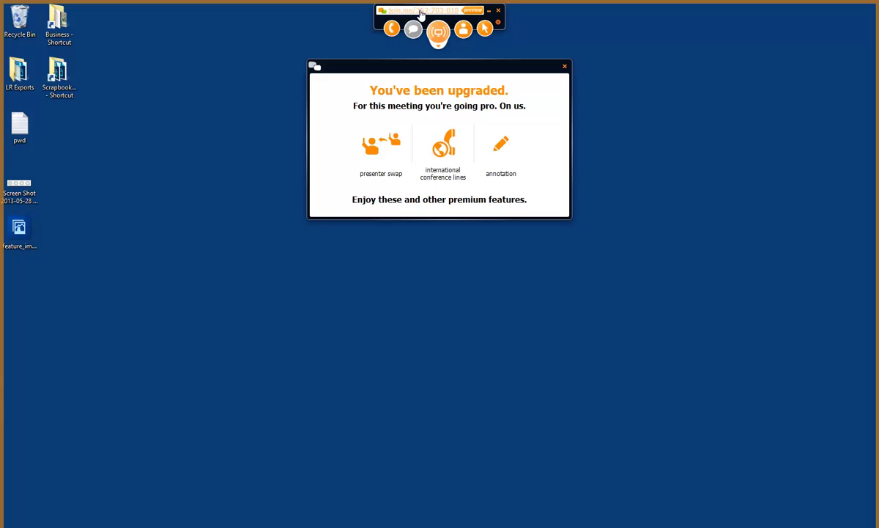
Choose 'Send viewer link by email' from the join.me toolbar link menu.
click(422, 12)
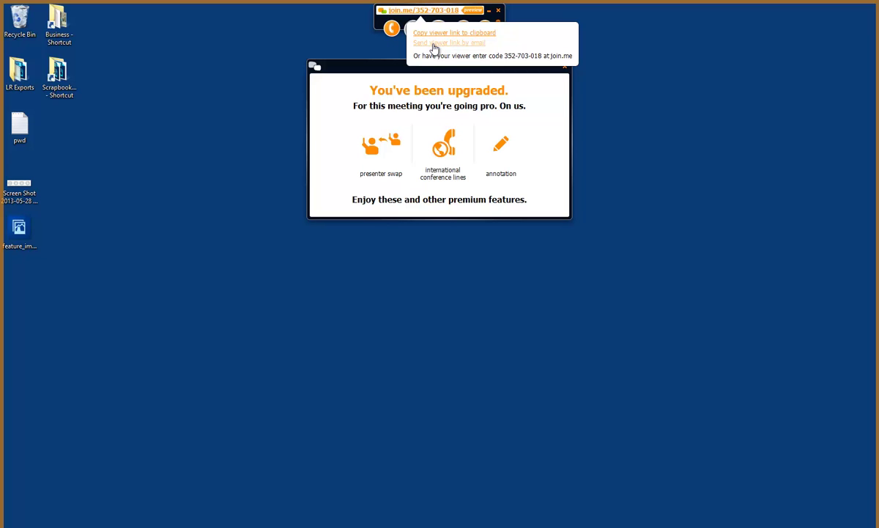
click(433, 44)
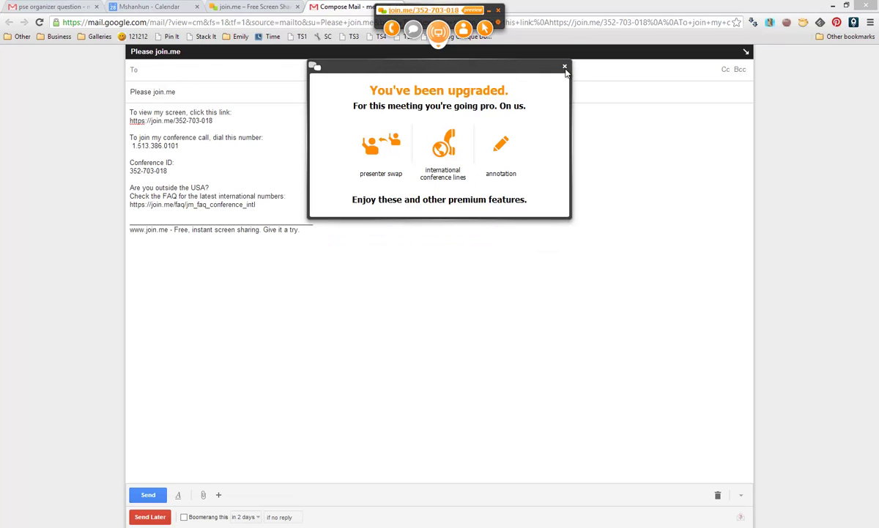
Dismiss the upgrade notice, address the invitation to the suggested contact, send it, and return to the inbox.
click(564, 68)
click(201, 67)
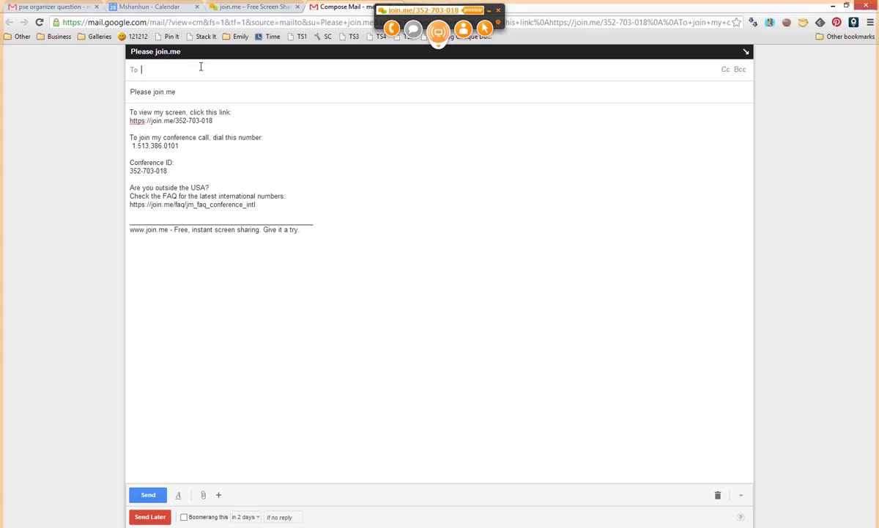
text(melissa)
key(Return)
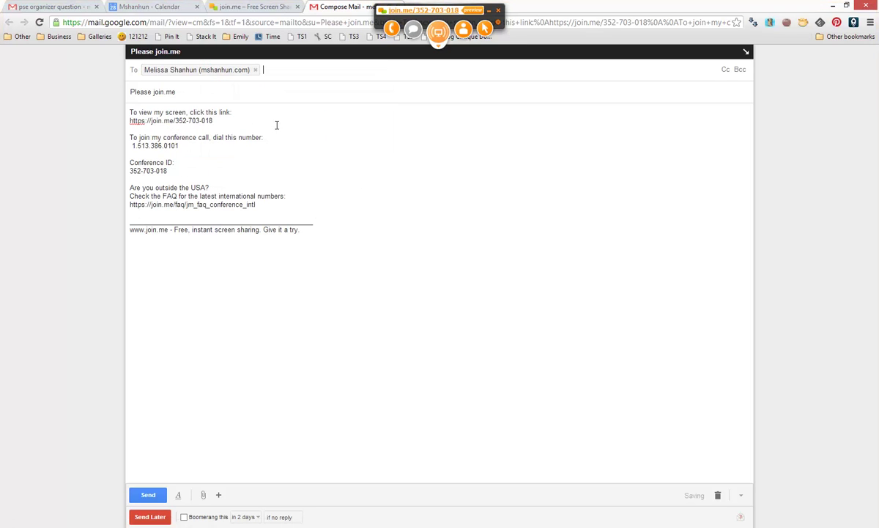
click(149, 497)
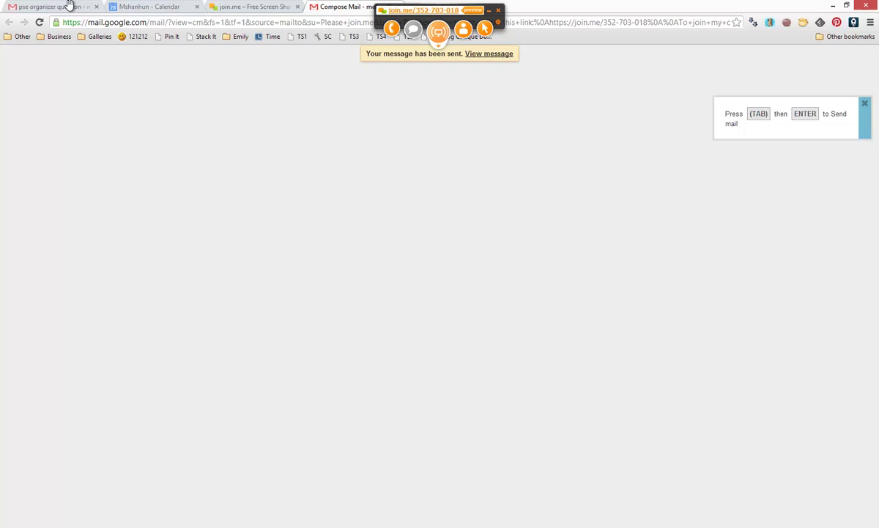
key(ctrl+w)
click(38, 12)
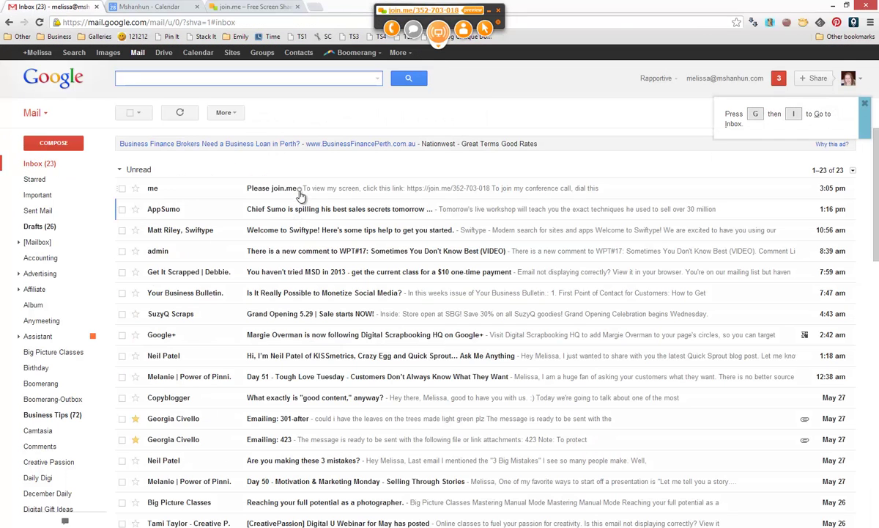
Open the 'Please join.me' email in the inbox.
click(279, 185)
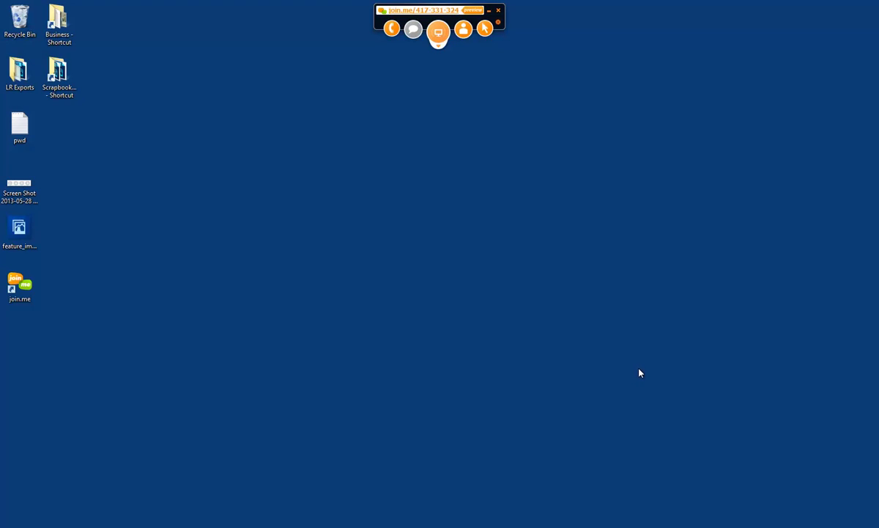
Choose 'Send viewer link by email' for meeting 417-331-324 from the toolbar link menu.
click(448, 14)
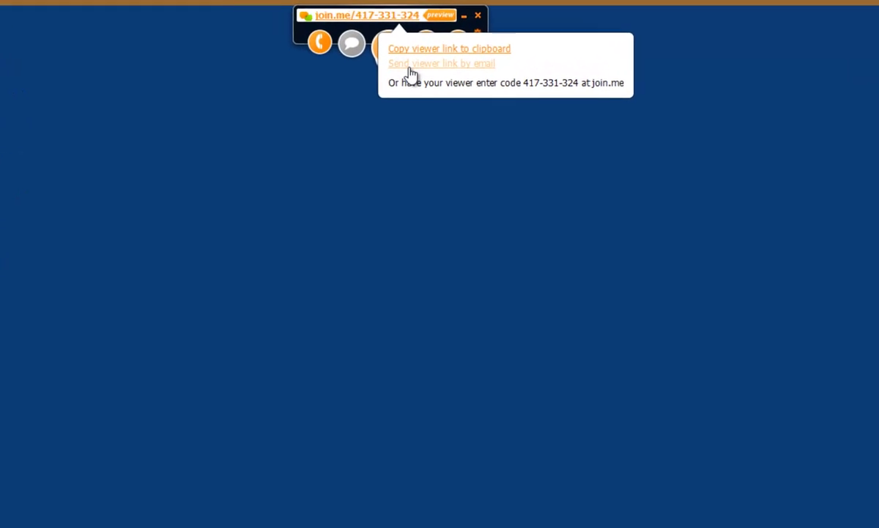
click(404, 70)
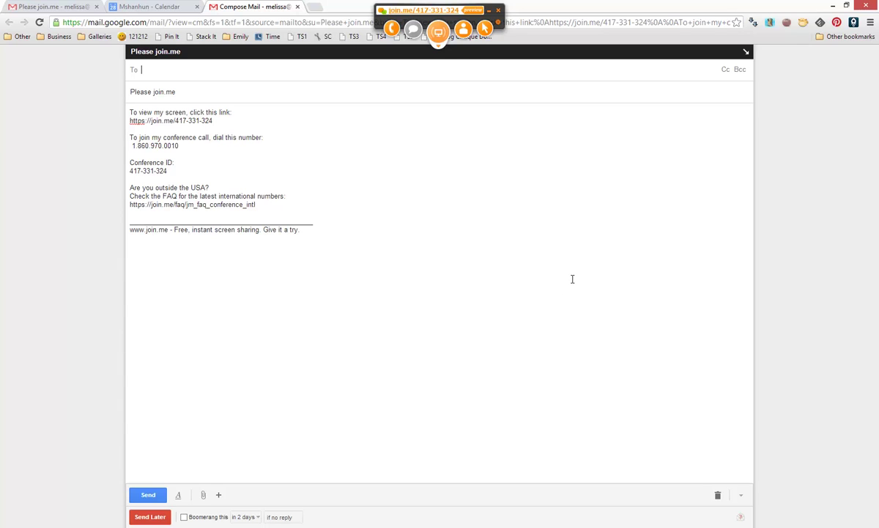
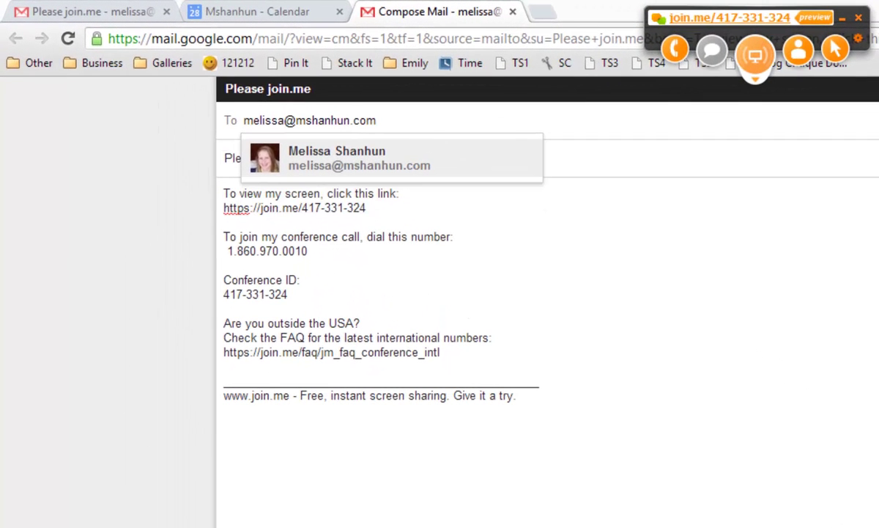
Enter the recipient's e-mail address in the To field and accept it.
click(773, 348)
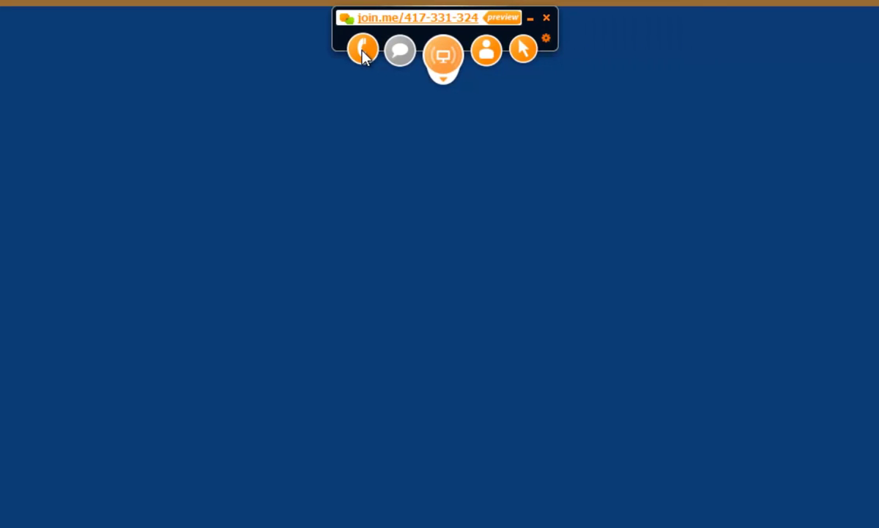
Connect the meeting audio through 'Call via internet' in the phone options.
click(365, 54)
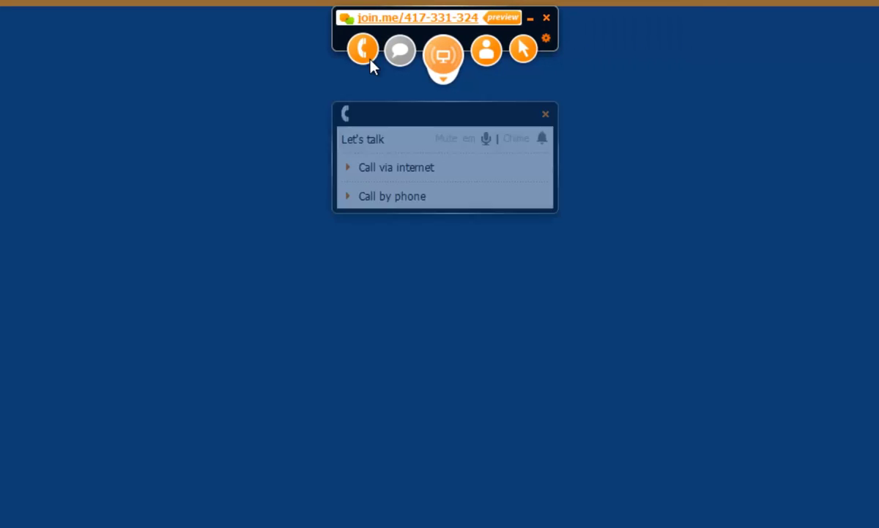
click(415, 176)
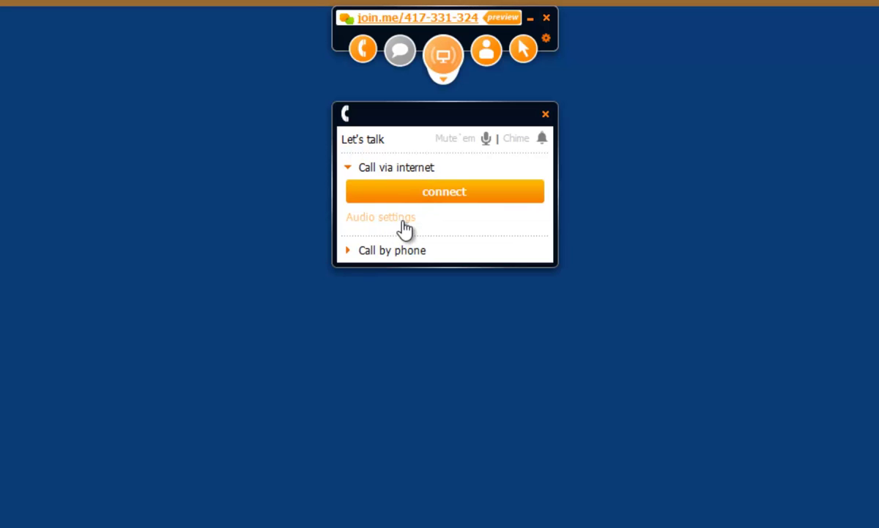
click(411, 193)
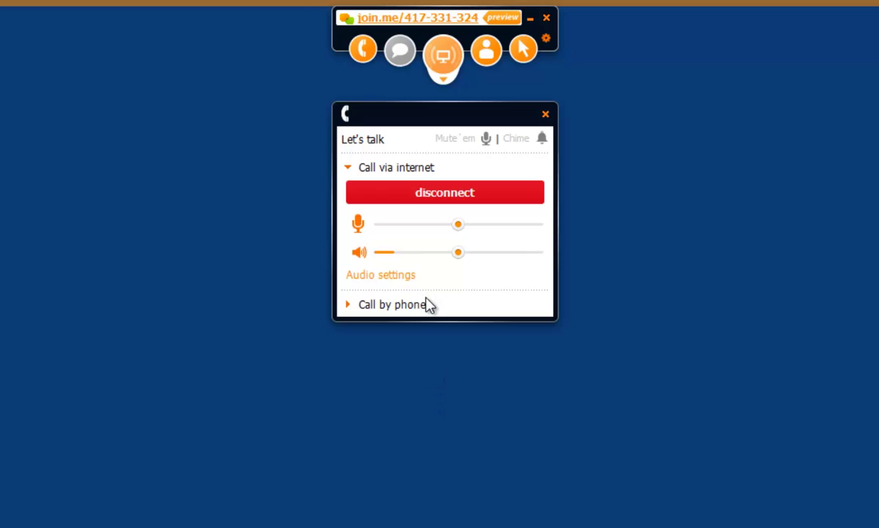
Raise microphone volume to maximum in Audio settings, keeping the Sennheiser microphone and speakers.
click(395, 274)
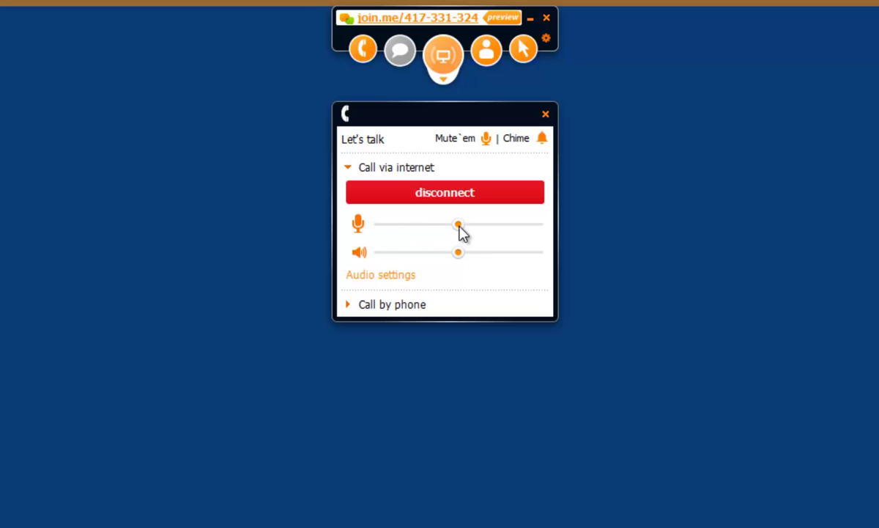
drag(460, 226, 550, 232)
click(412, 277)
click(418, 217)
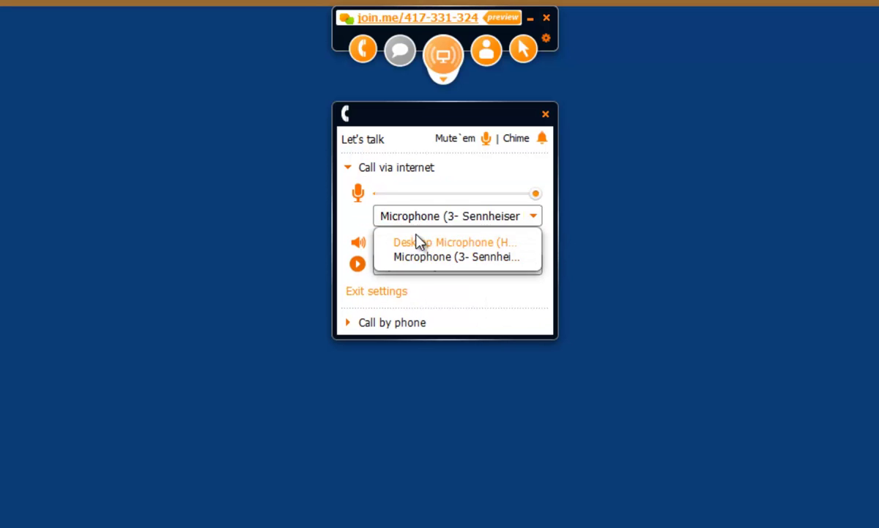
click(370, 225)
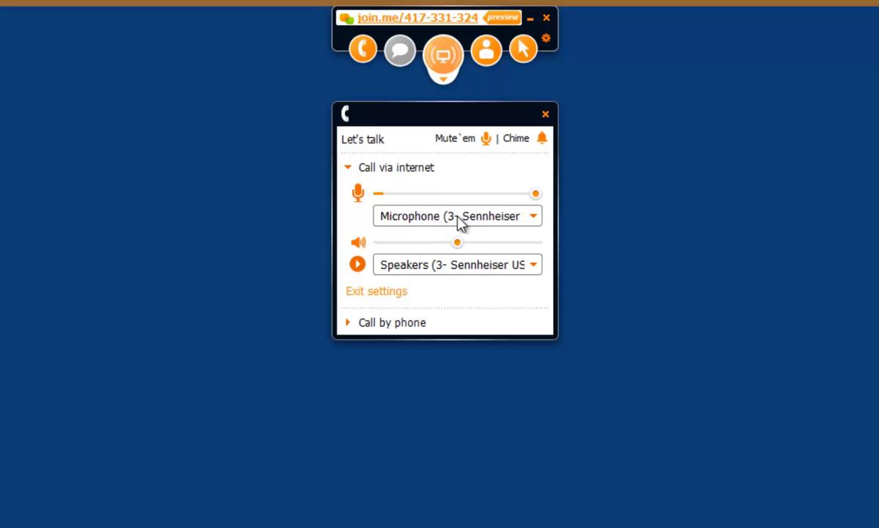
click(414, 271)
click(410, 351)
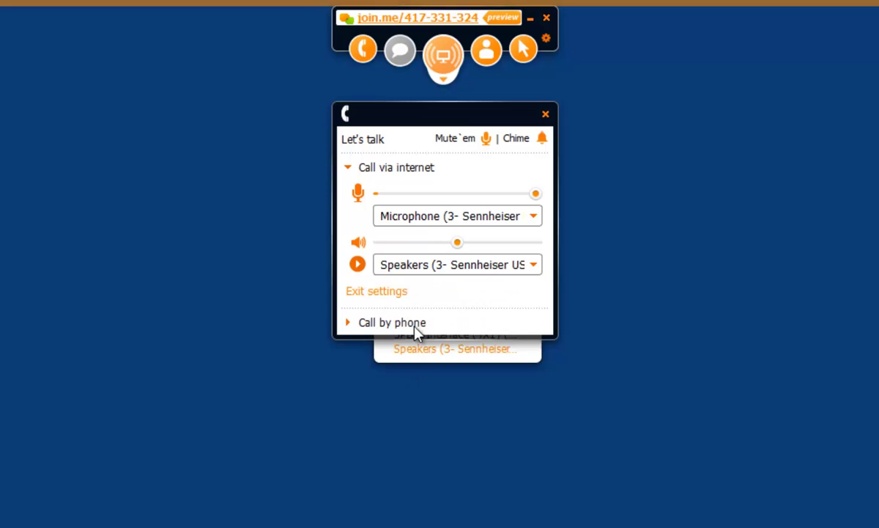
click(425, 271)
click(429, 349)
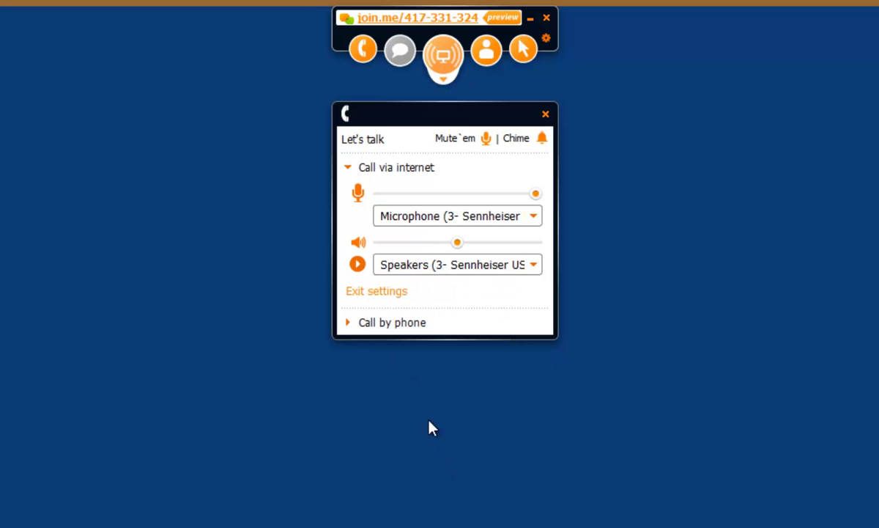
click(381, 291)
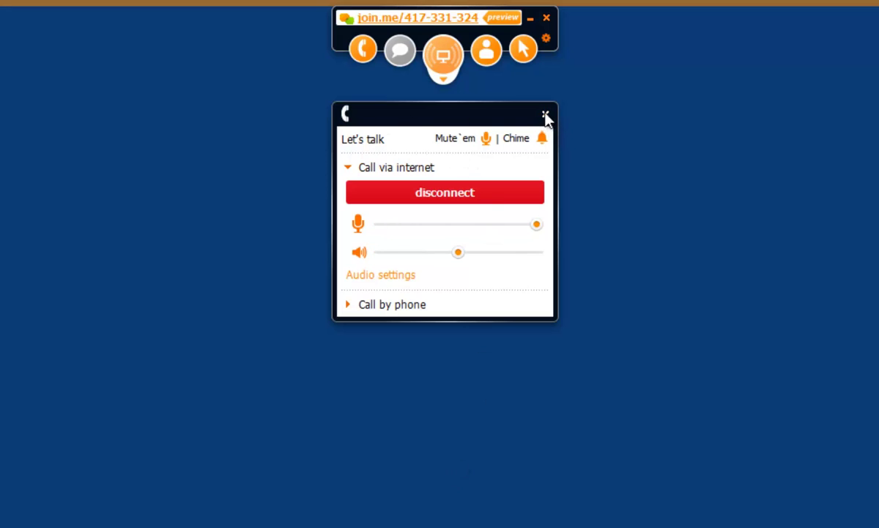
Close the 'Let's talk' audio call panel.
click(546, 115)
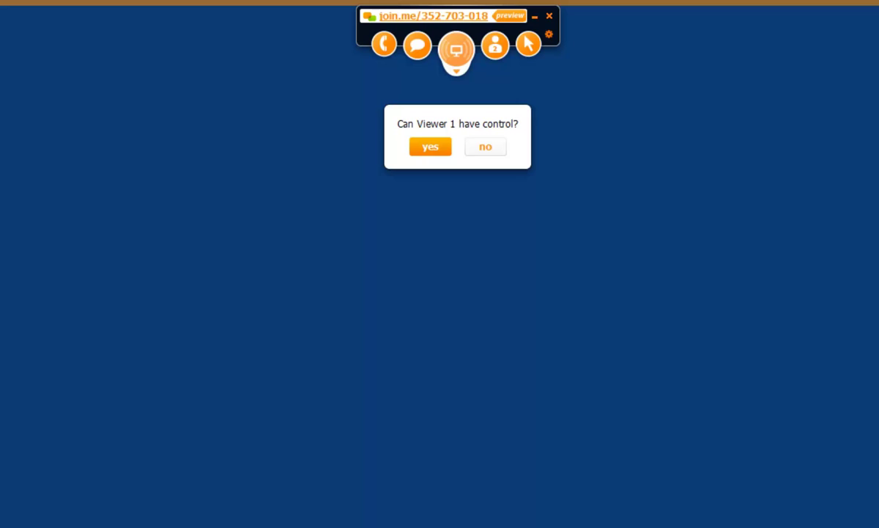
Answer yes to 'Can Viewer 1 have control?' in meeting 352-703-018.
click(431, 149)
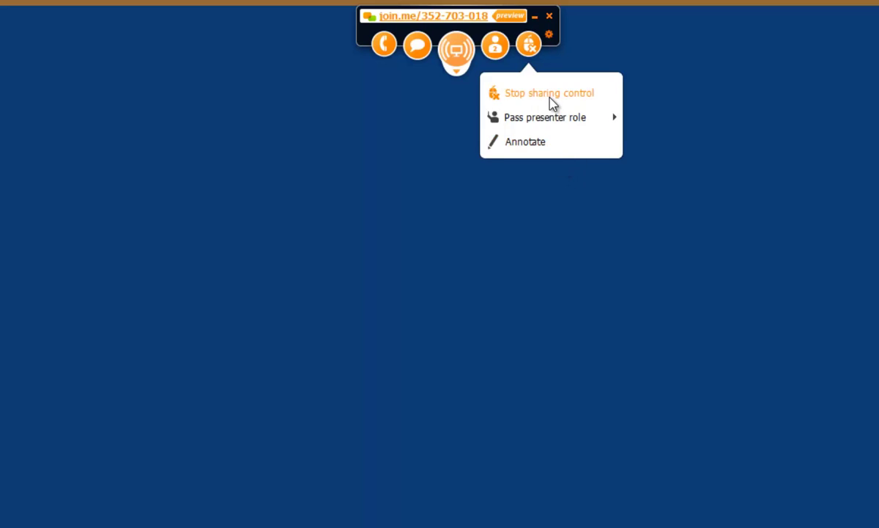
Stop sharing control of the computer with Viewer 1.
click(551, 99)
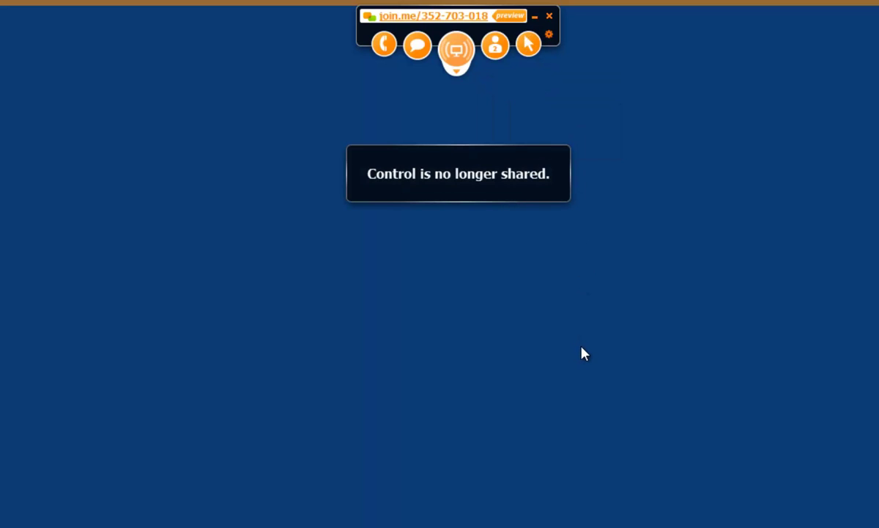